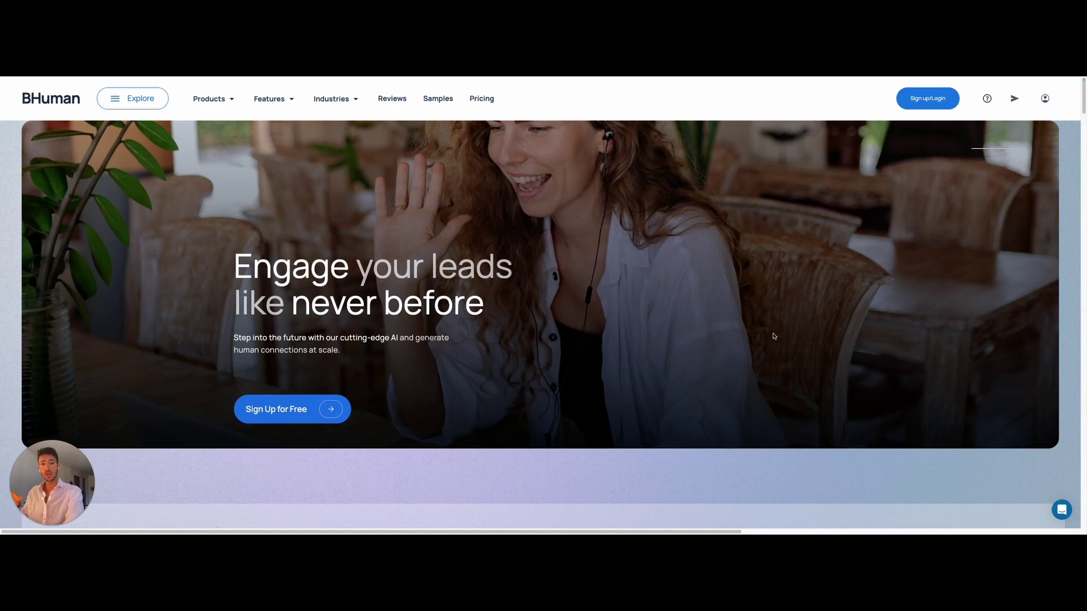
Step: Scroll the BHuman homepage and reveal the Products menu listing AI Studio, Leadr, Persona and Playground
scroll(710, 380, down, 3)
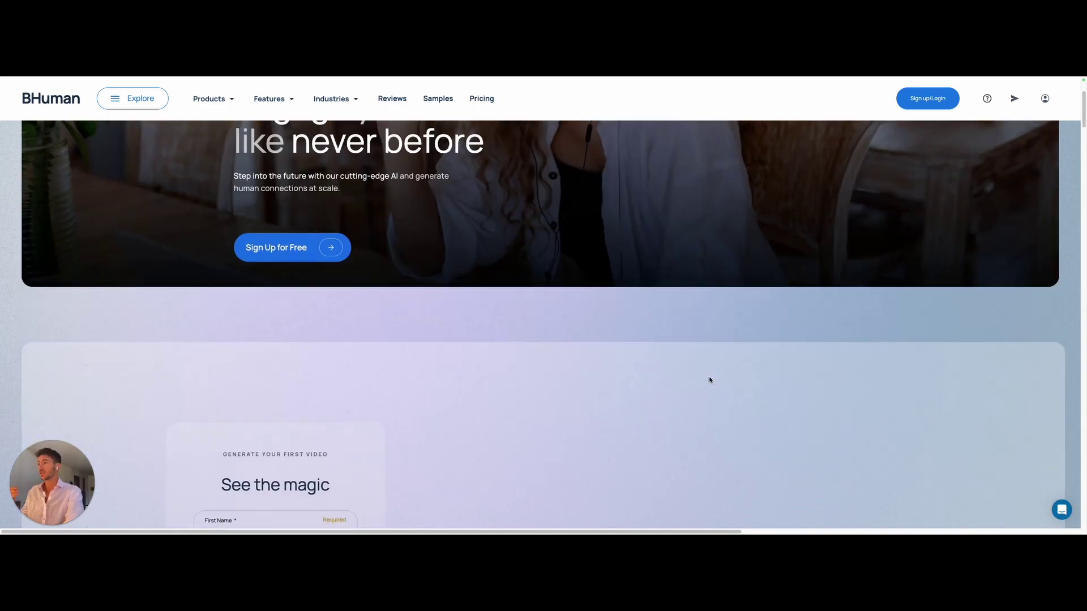
scroll(710, 379, up, 3)
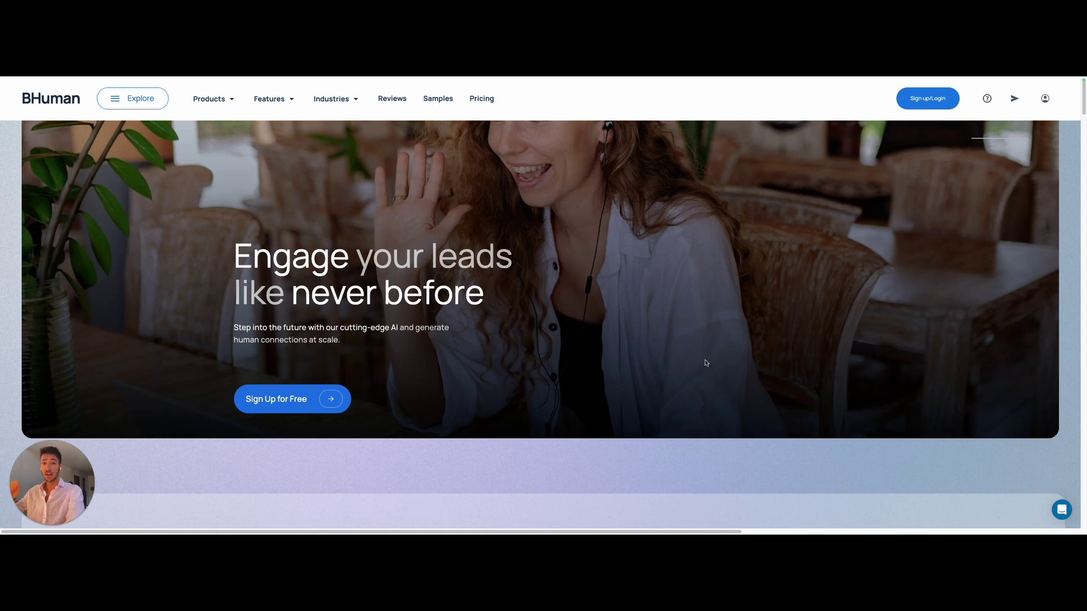
mouse_move(209, 99)
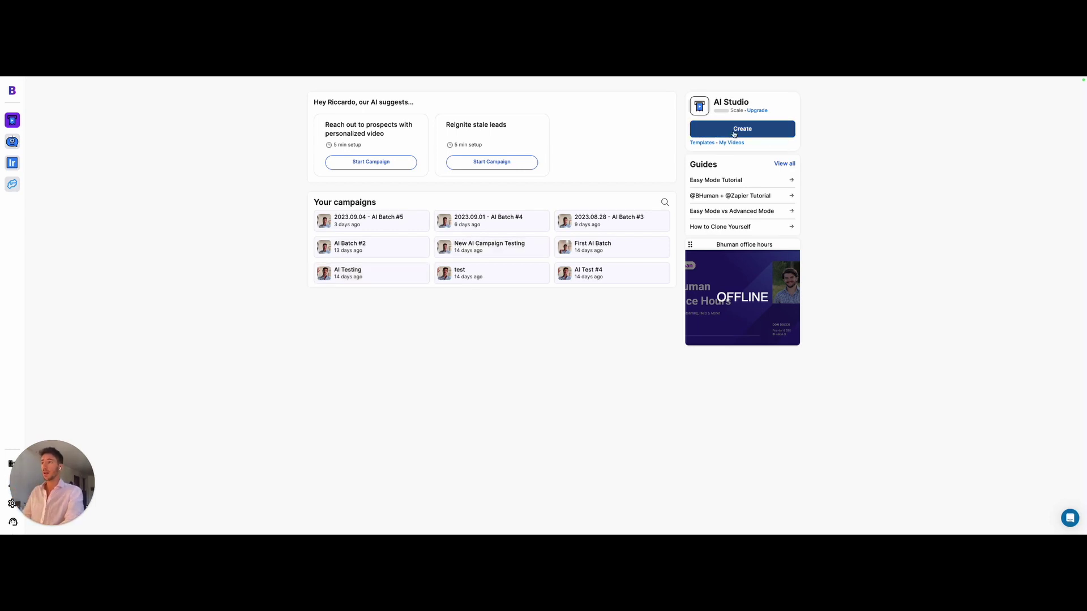
Step: Start a new video in AI Studio and browse the templates down to 'Let's have a call?'
click(772, 131)
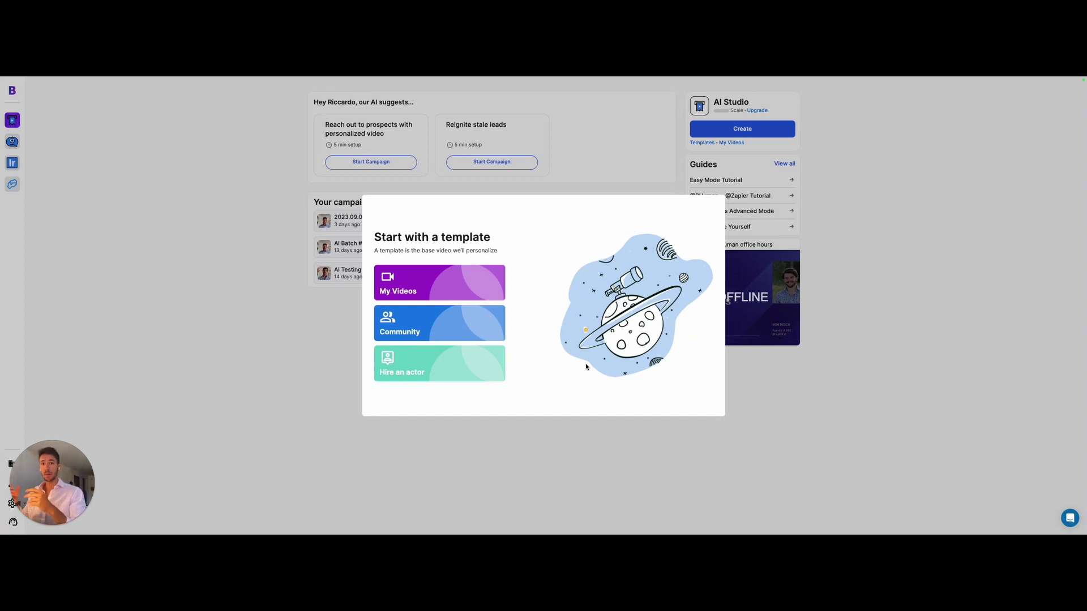
scroll(577, 340, down, 3)
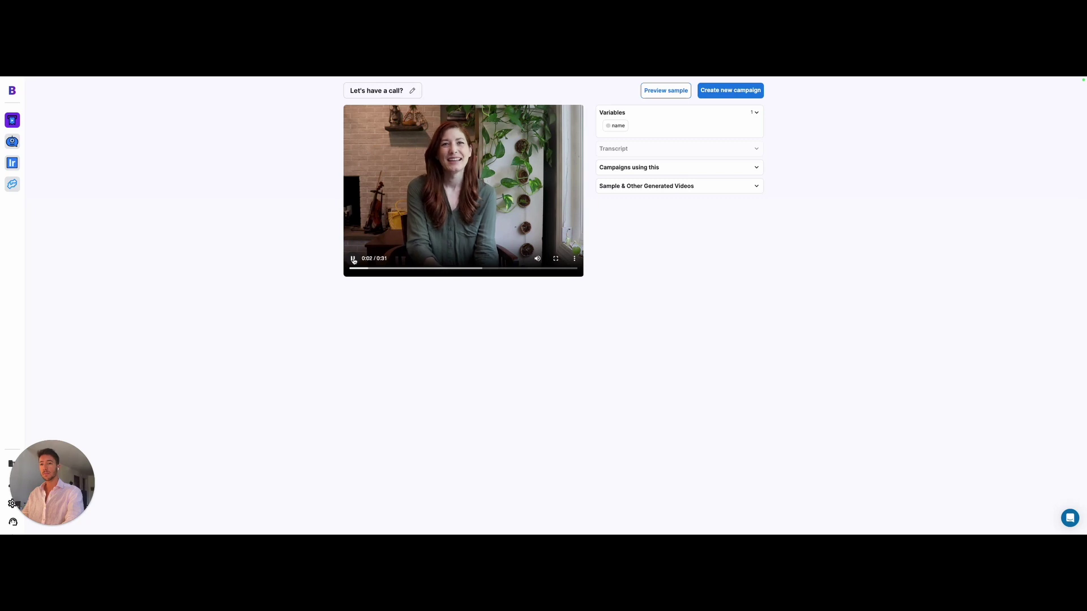
Step: Play the template video briefly, then bring up the Generate Sample dialog
click(355, 258)
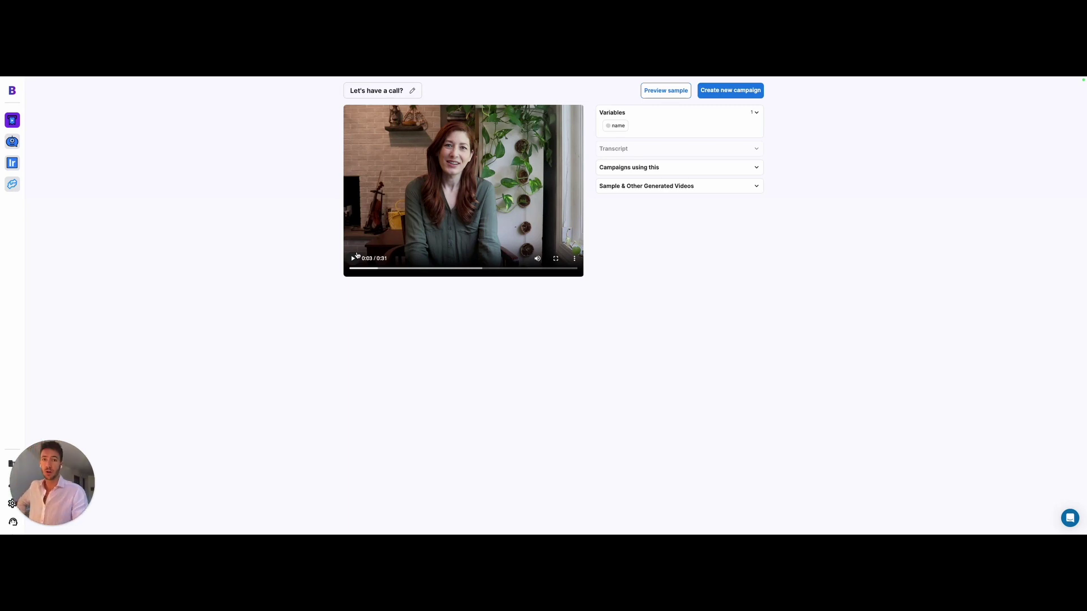
click(663, 93)
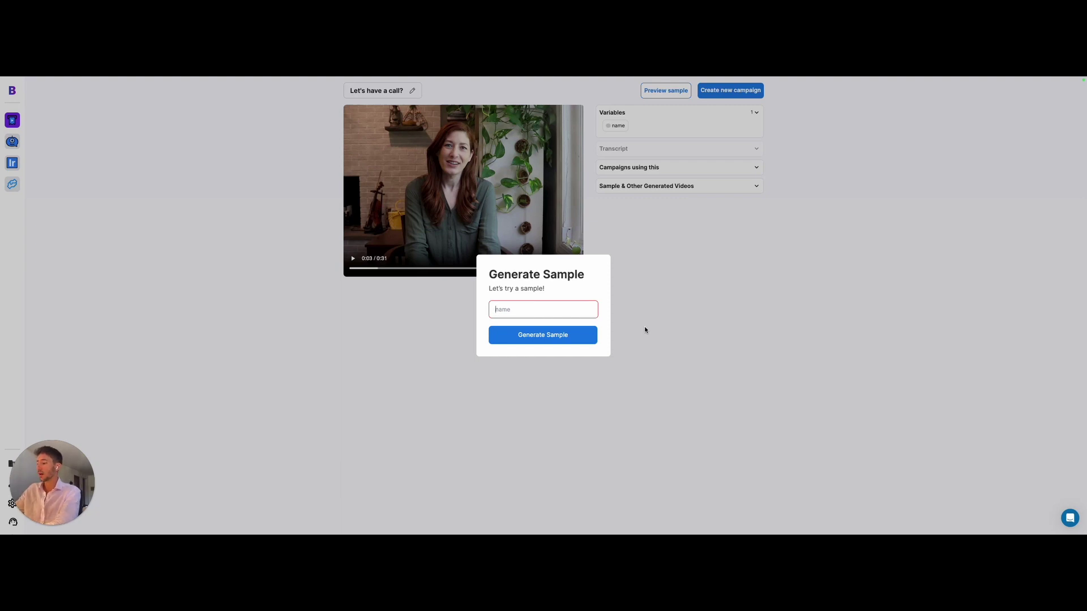
Step: Generate a sample video for an entered first name, play it back, then close the preview
text(Riccardo)
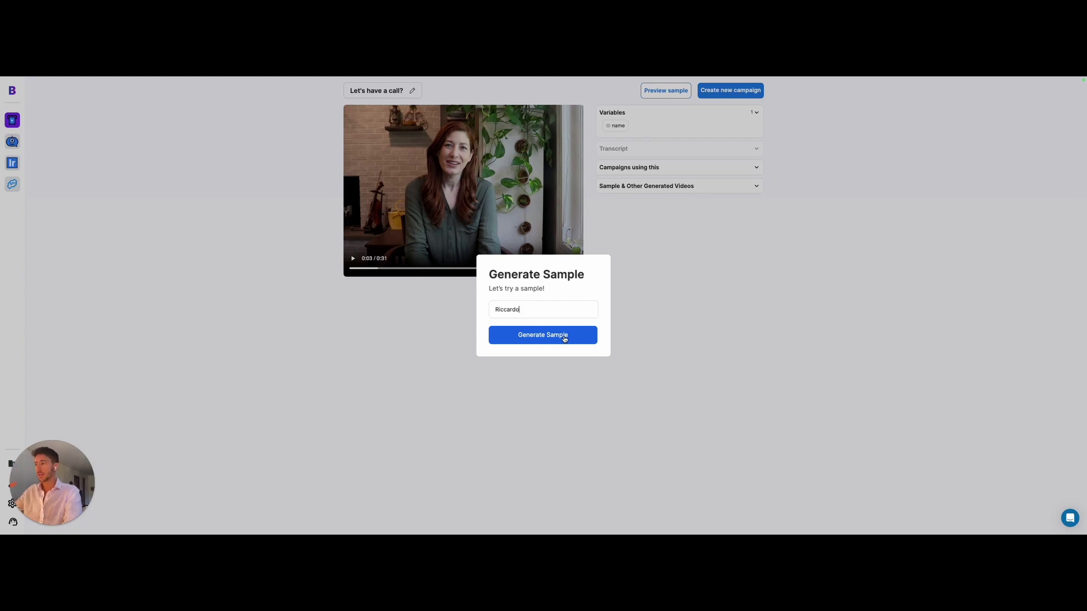
click(565, 338)
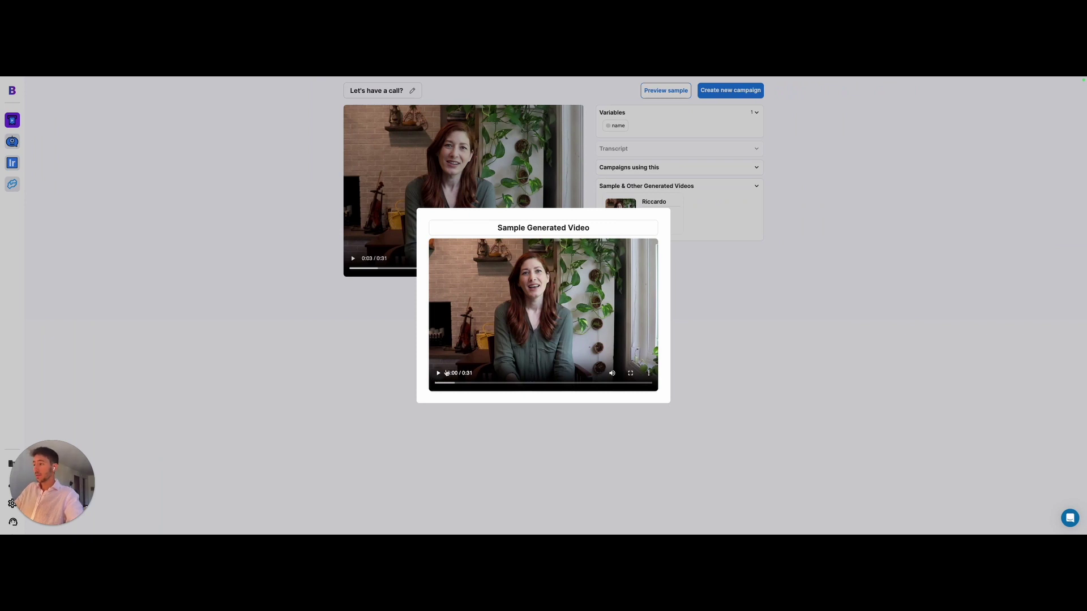
click(440, 374)
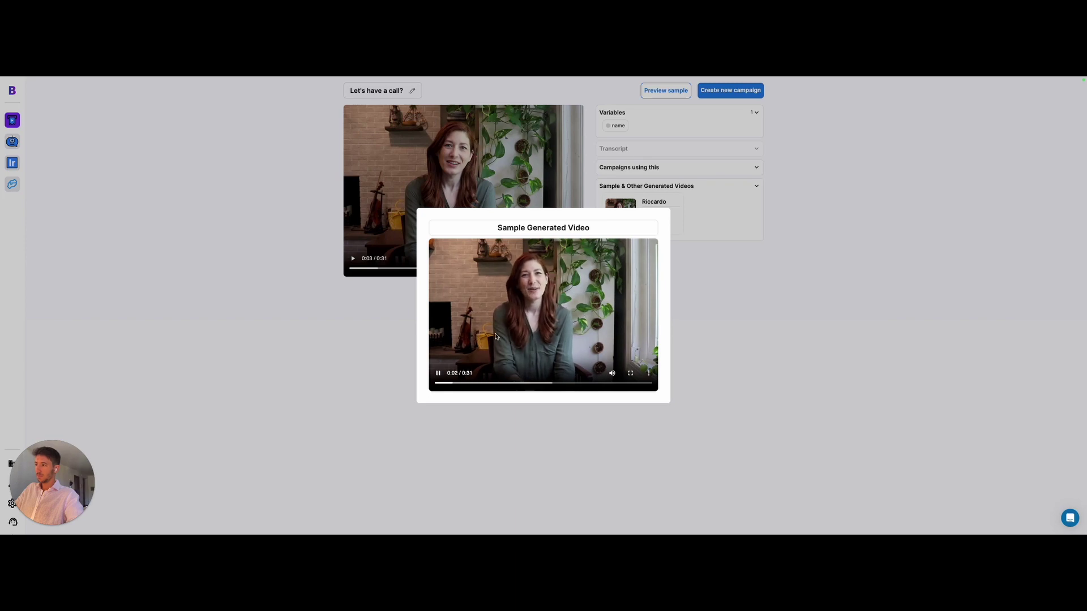
click(439, 373)
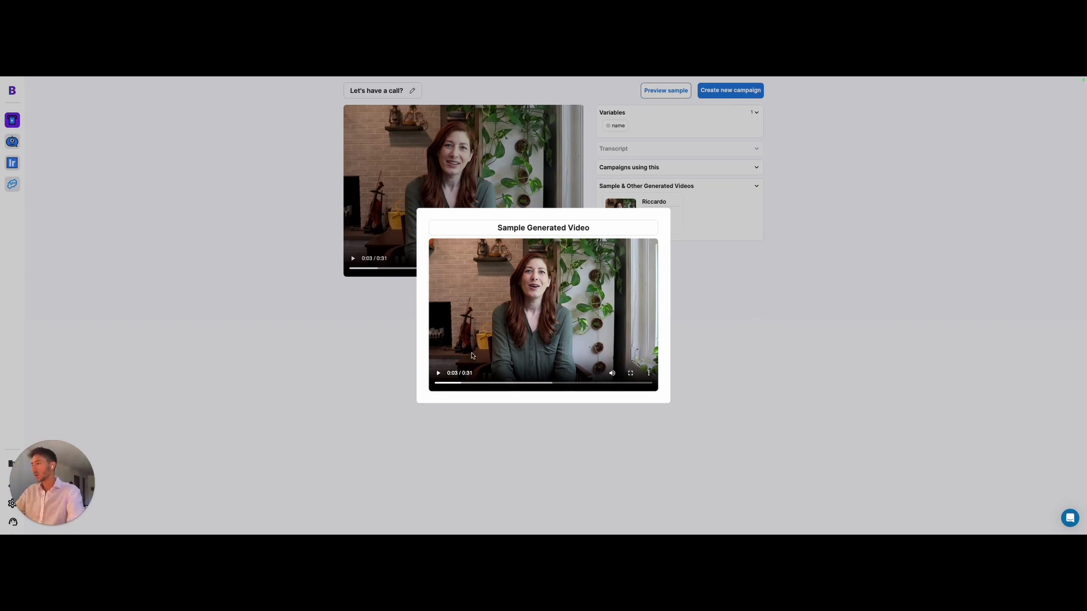
key(space)
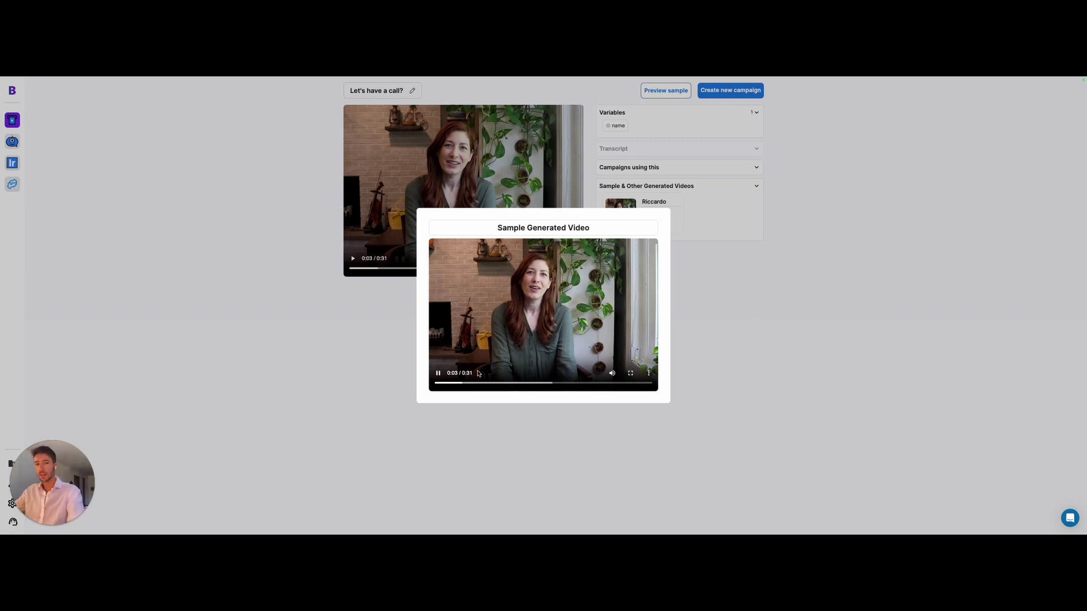
key(space)
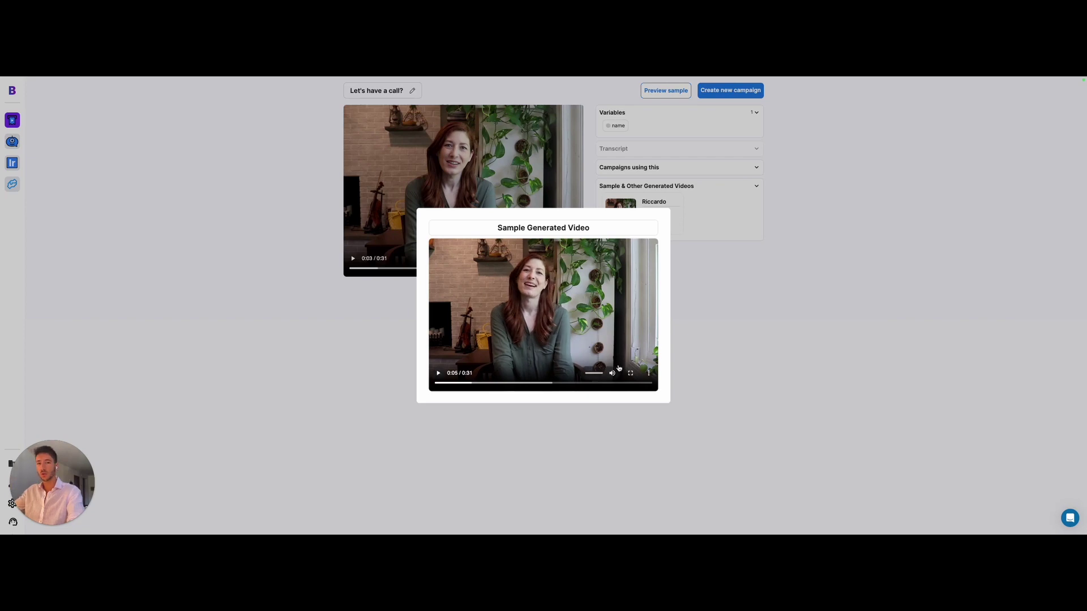
click(721, 395)
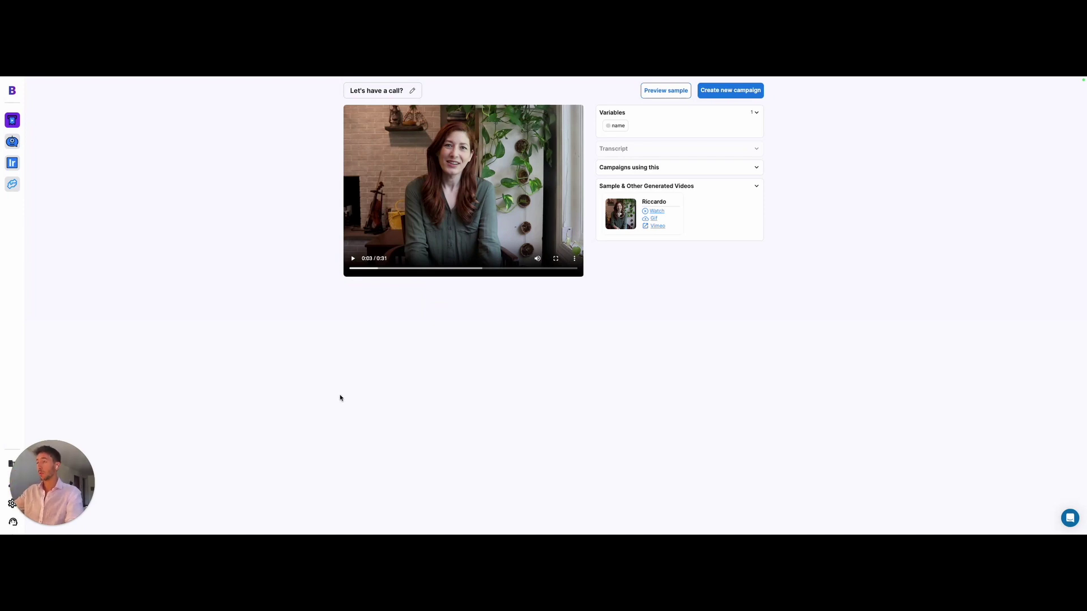
Step: Create a new campaign from this template named 'Sales Outreach'
click(739, 95)
click(543, 291)
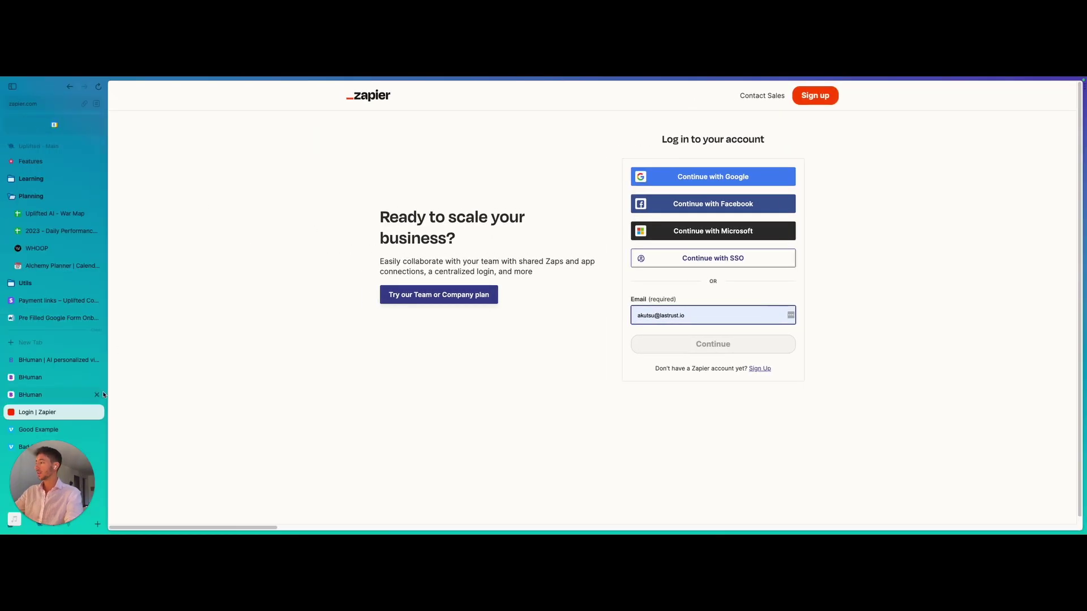
Step: Switch from the Zapier login page back to the BHuman Sales Outreach tab
click(46, 396)
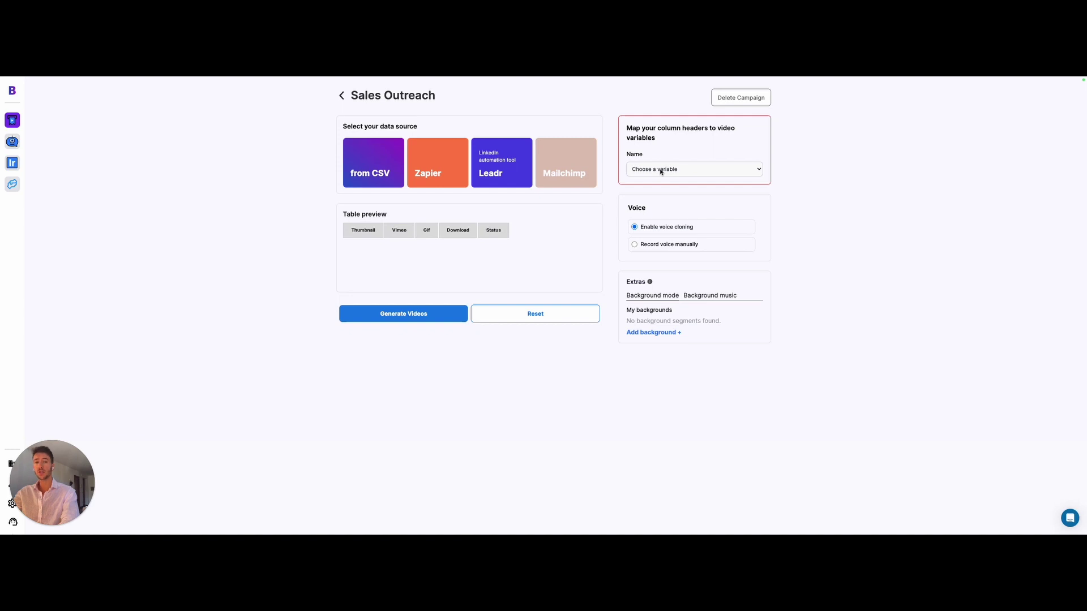
Step: Drop the 163.64 KB lead CSV onto the from CSV source and map Name to first_name
drag(311, 219, 449, 274)
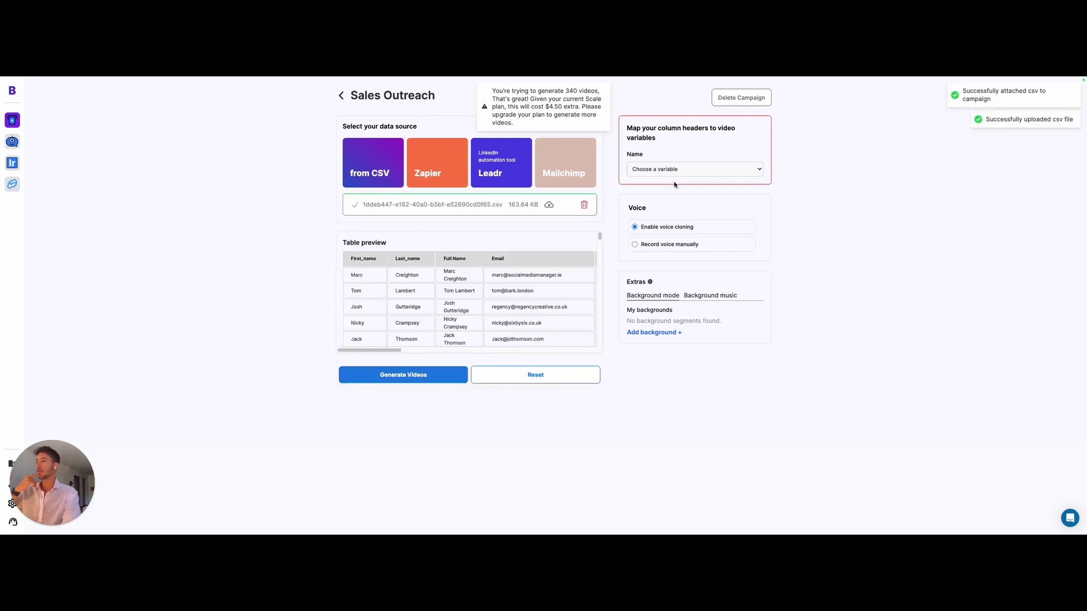
click(668, 169)
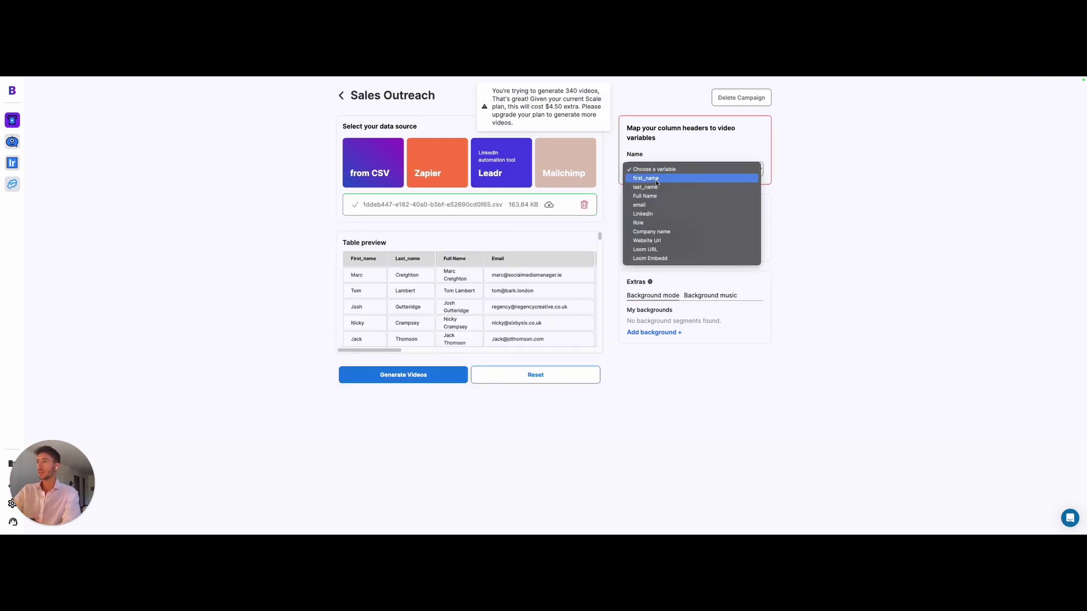
click(654, 179)
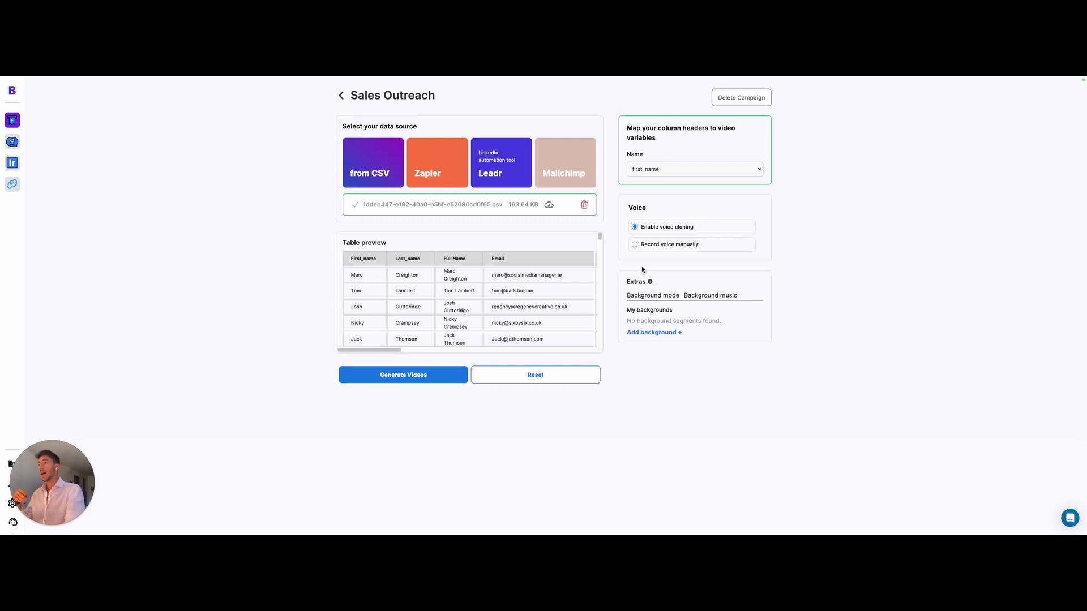
click(657, 334)
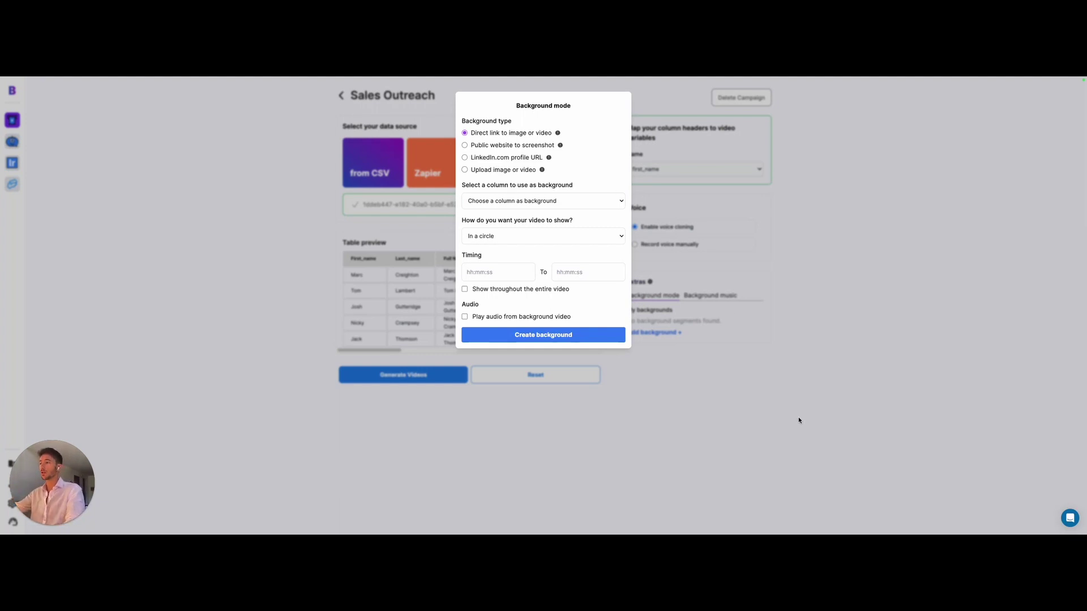
click(715, 428)
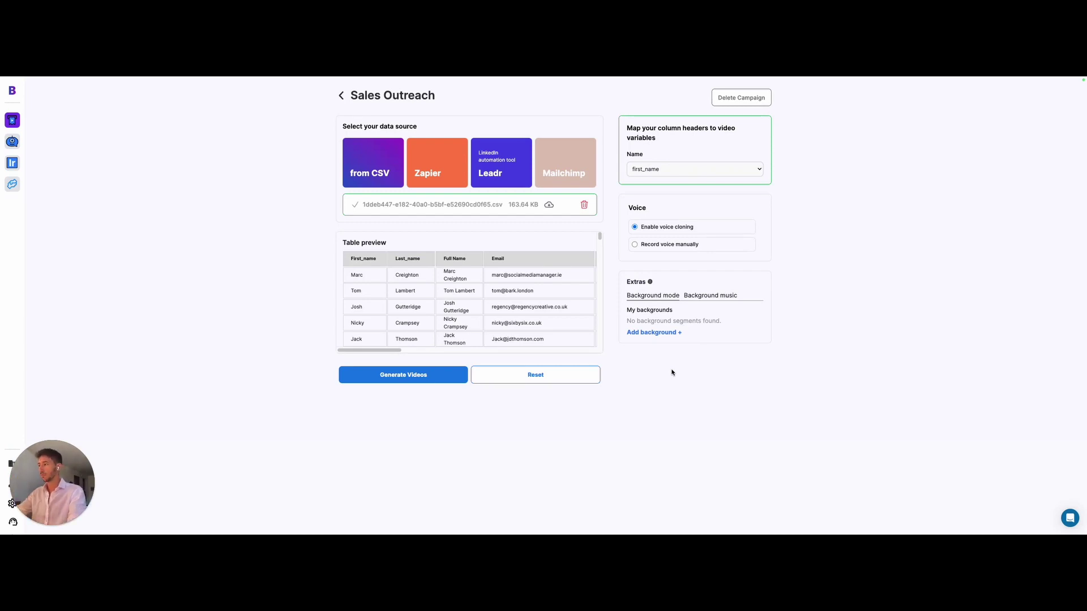
Step: Switch to the Good Example Vimeo page and play its video message from the start
key(super+s)
click(74, 426)
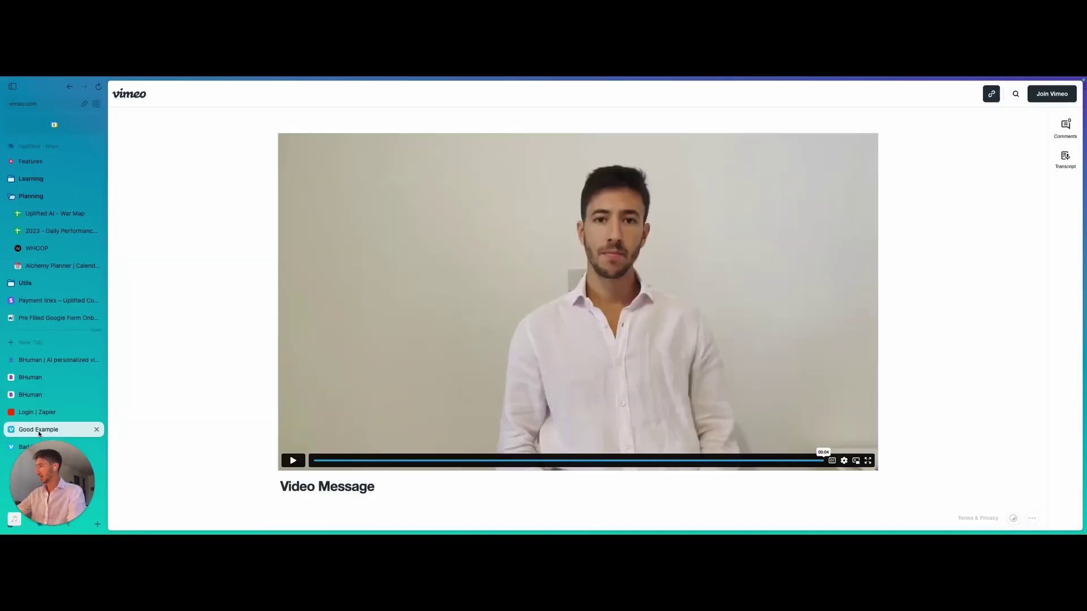
key(super+s)
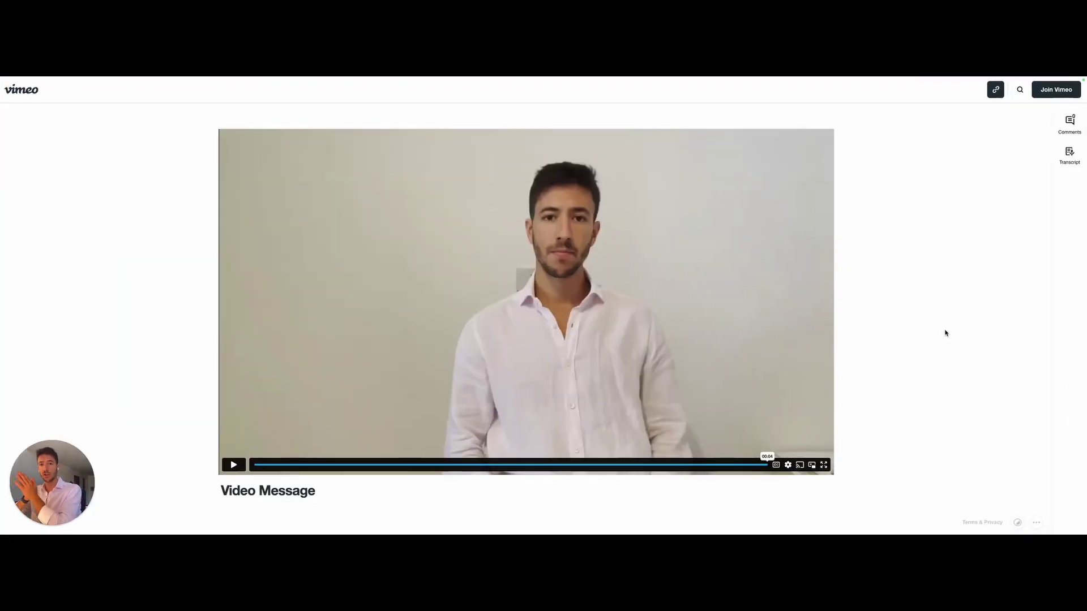
click(358, 379)
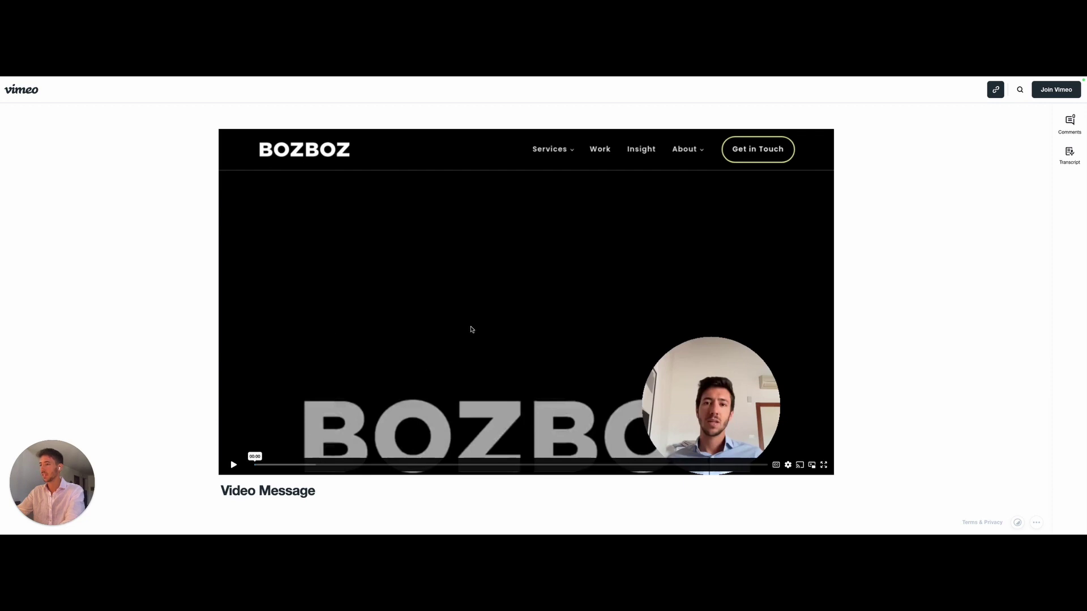
Step: Play the BOZBOZ-background video message for a few seconds, then pause it
click(511, 311)
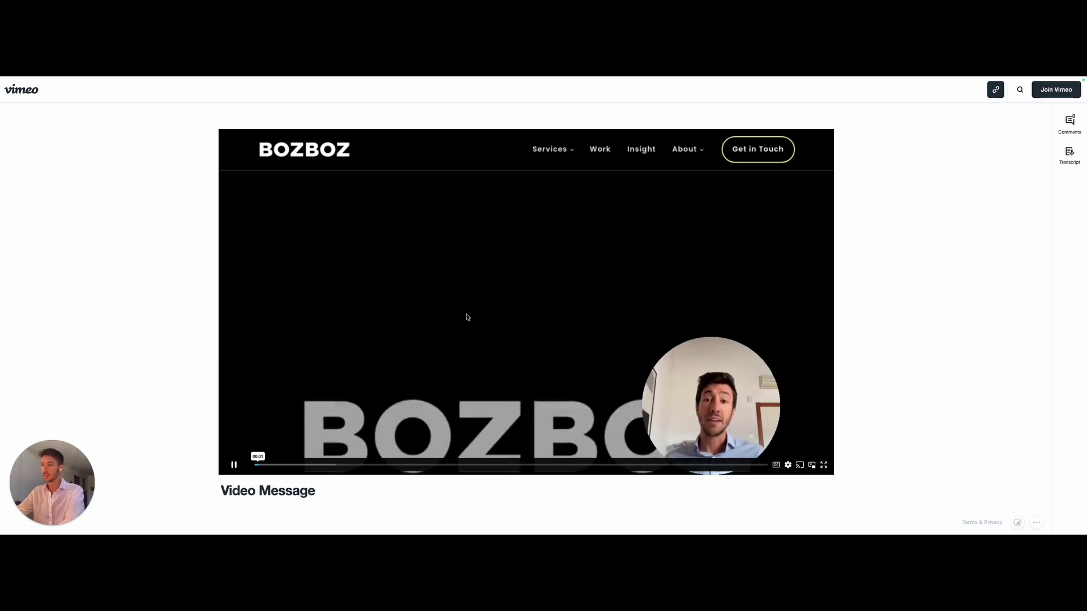
click(580, 301)
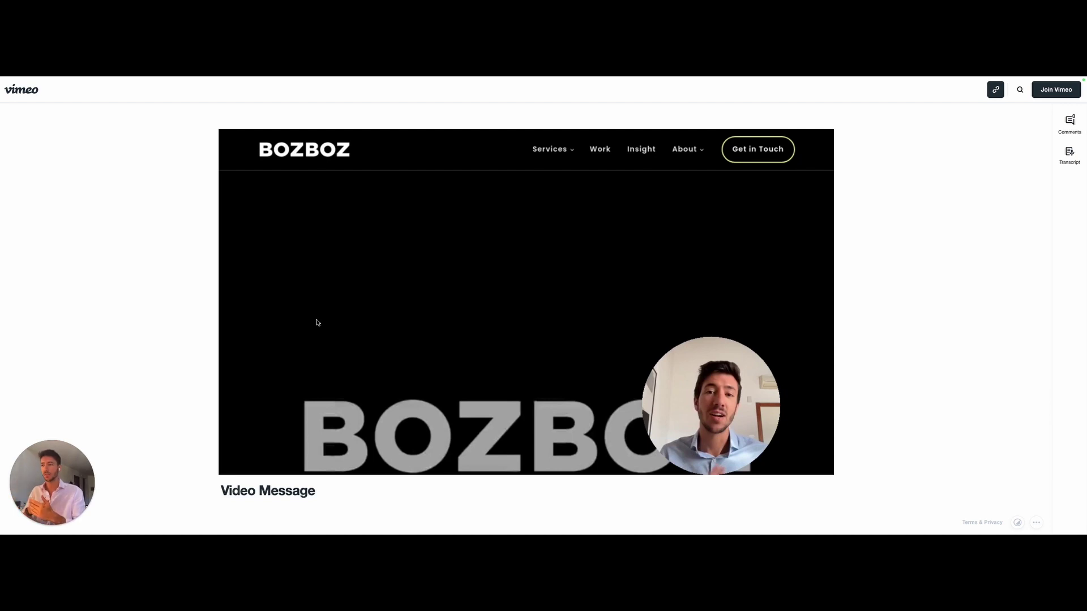
Step: Switch through the Sales Outreach tab to the BHuman homepage tab
key(super+s)
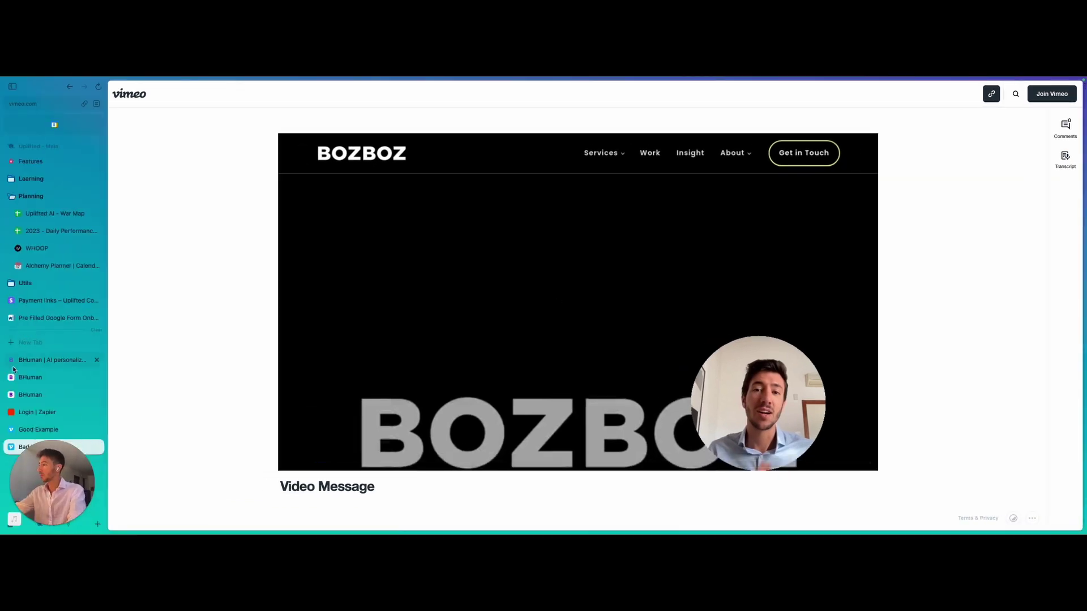
click(37, 392)
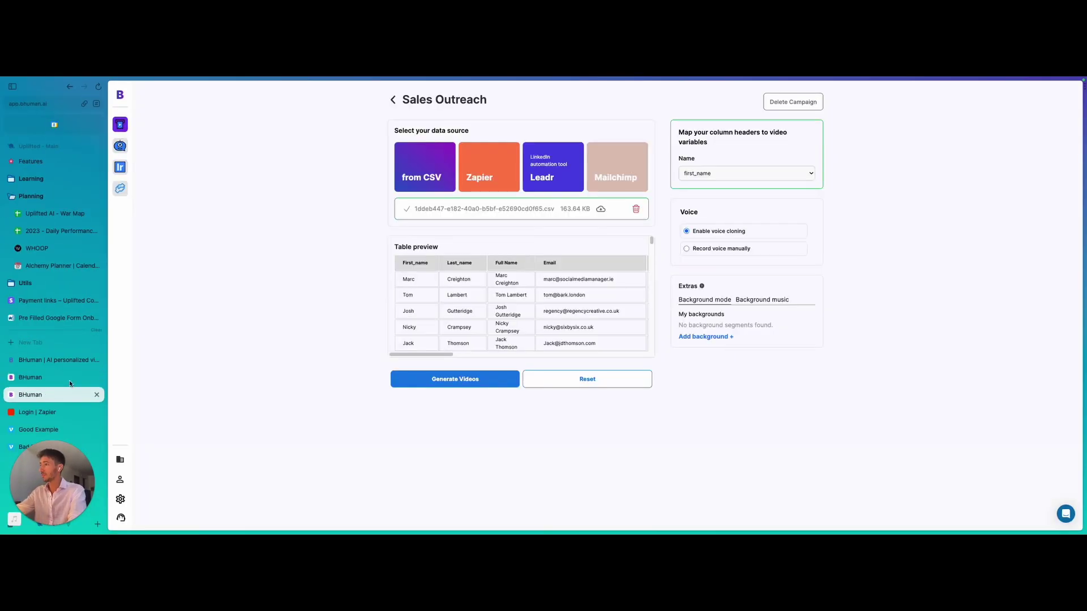
click(43, 366)
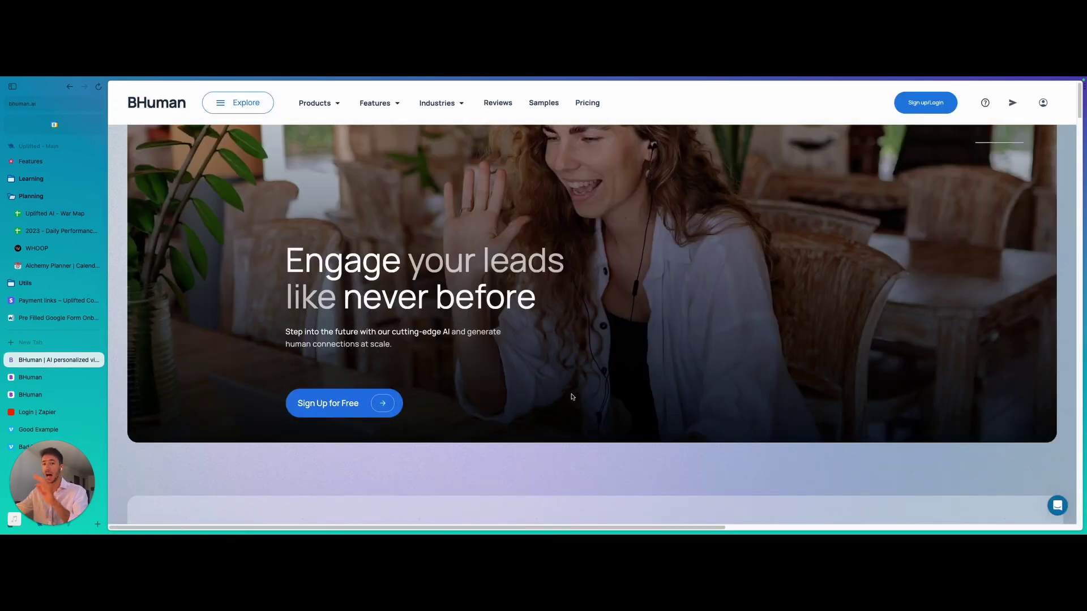
key(super+s)
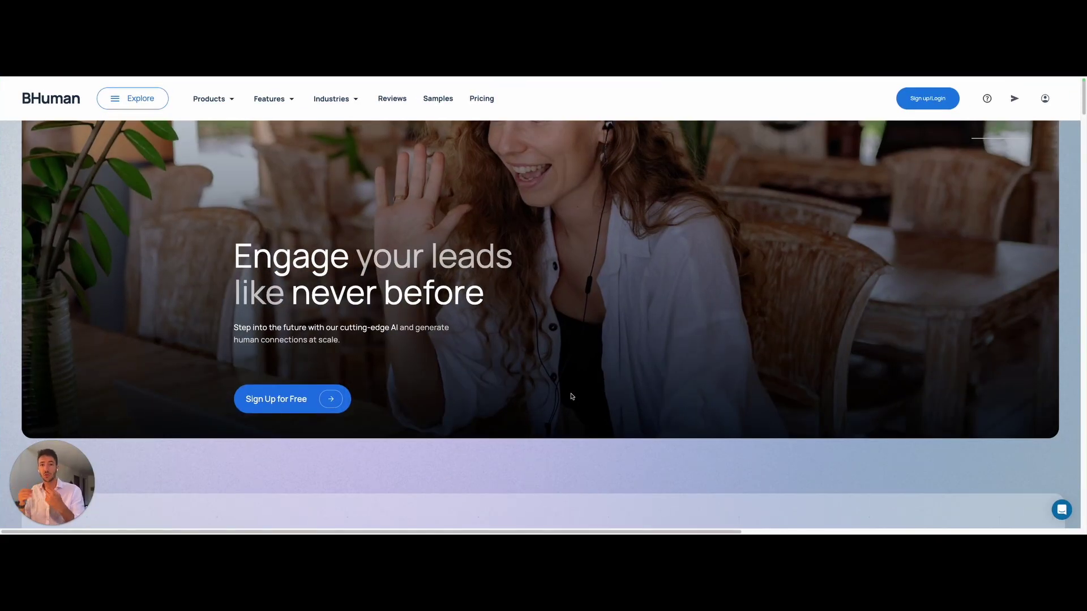